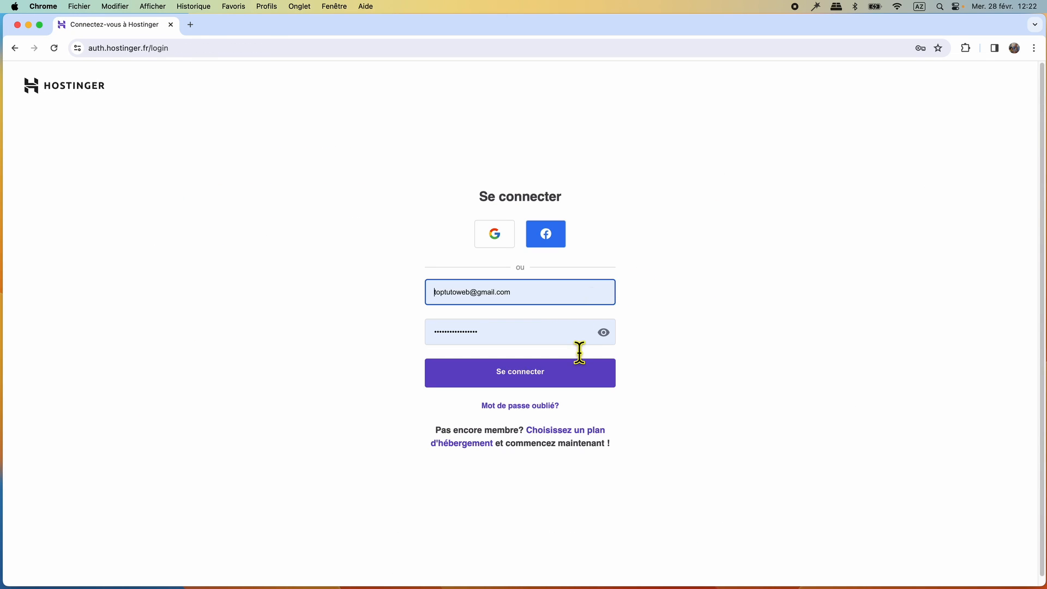
- Sign in to the Hostinger account and load the hPanel home dashboard
{"action": "left_click", "coordinate": [514, 381]}
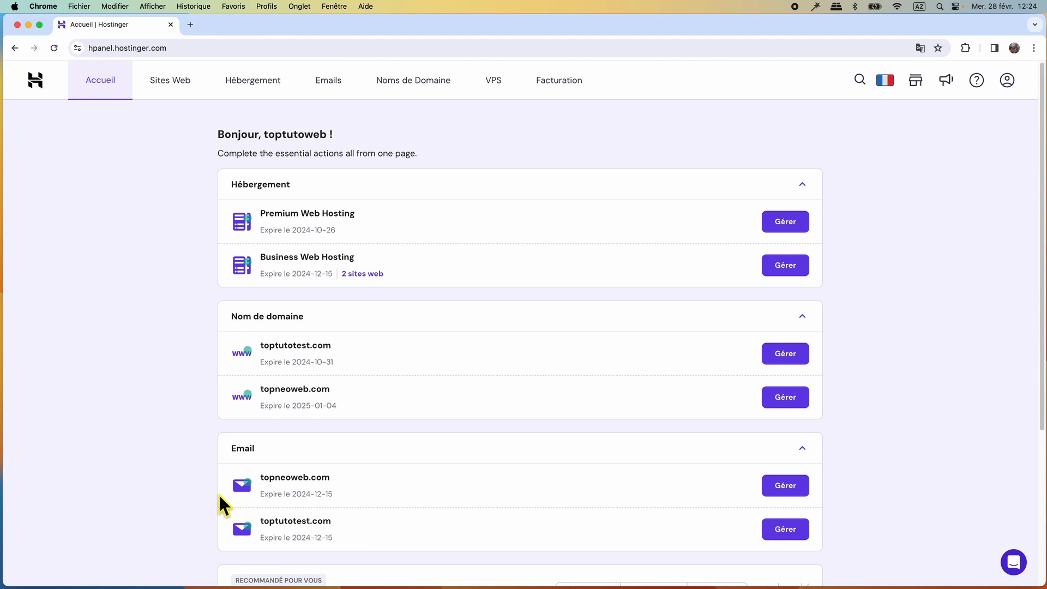
- Open the topneoweb.com email accounts page from the Emails plan list
{"action": "left_click", "coordinate": [328, 81]}
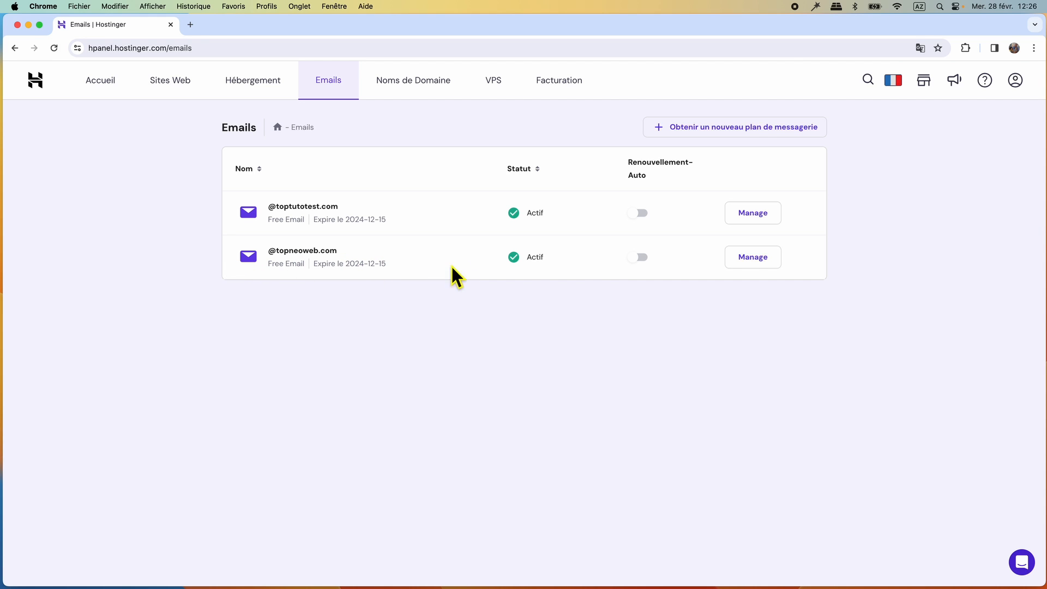
{"action": "left_click", "coordinate": [756, 262]}
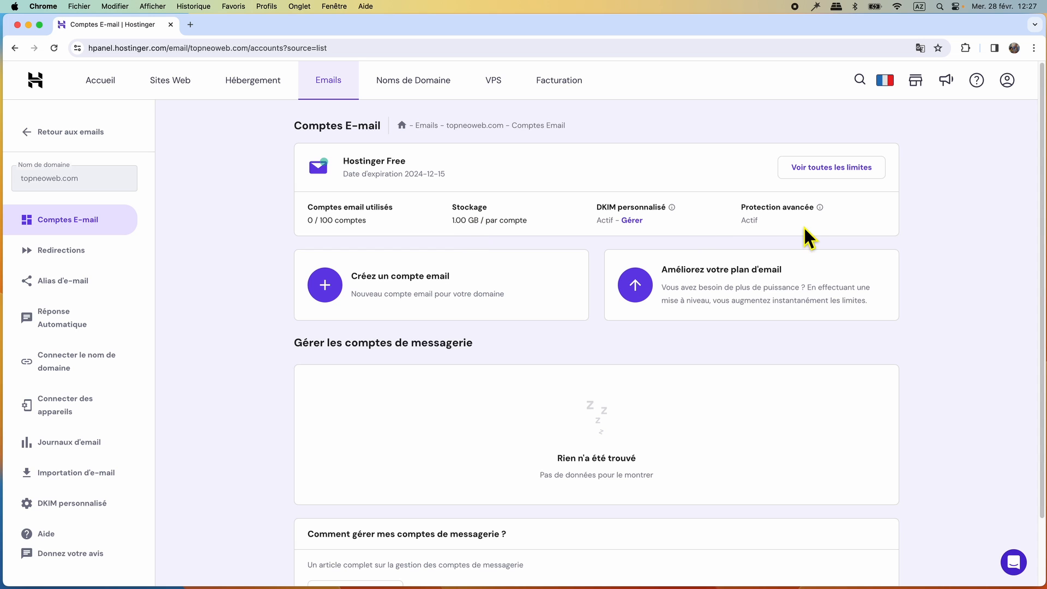
{"action": "left_click", "coordinate": [827, 174]}
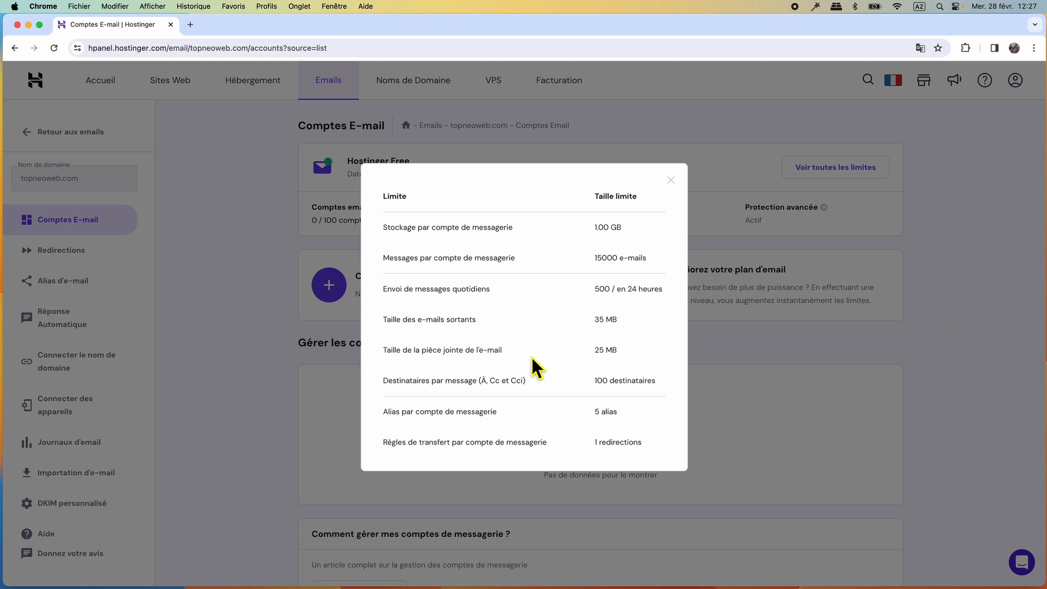
{"action": "left_click", "coordinate": [671, 180]}
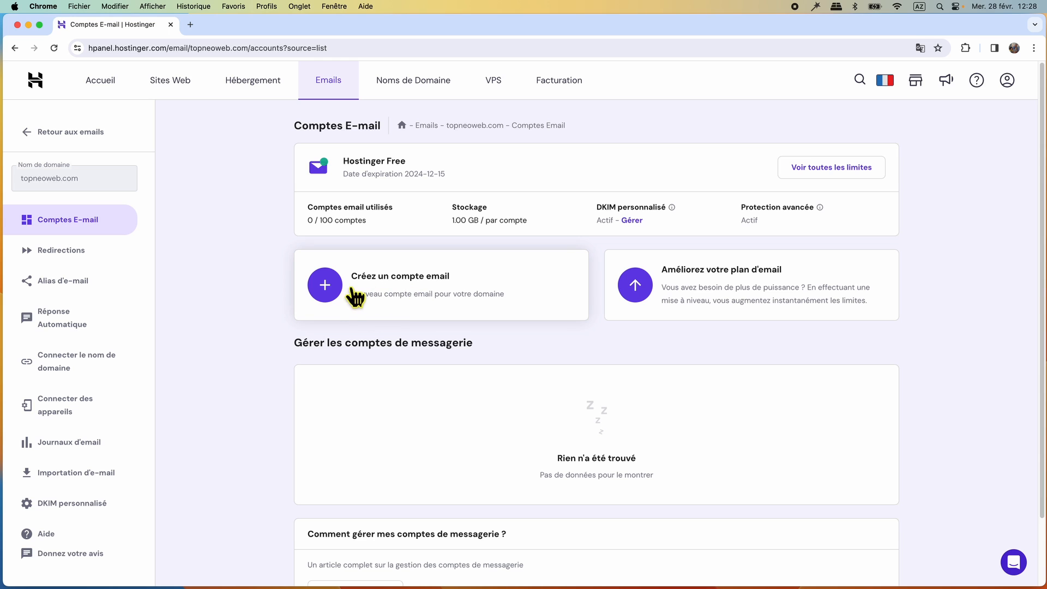
{"action": "left_click", "coordinate": [322, 288]}
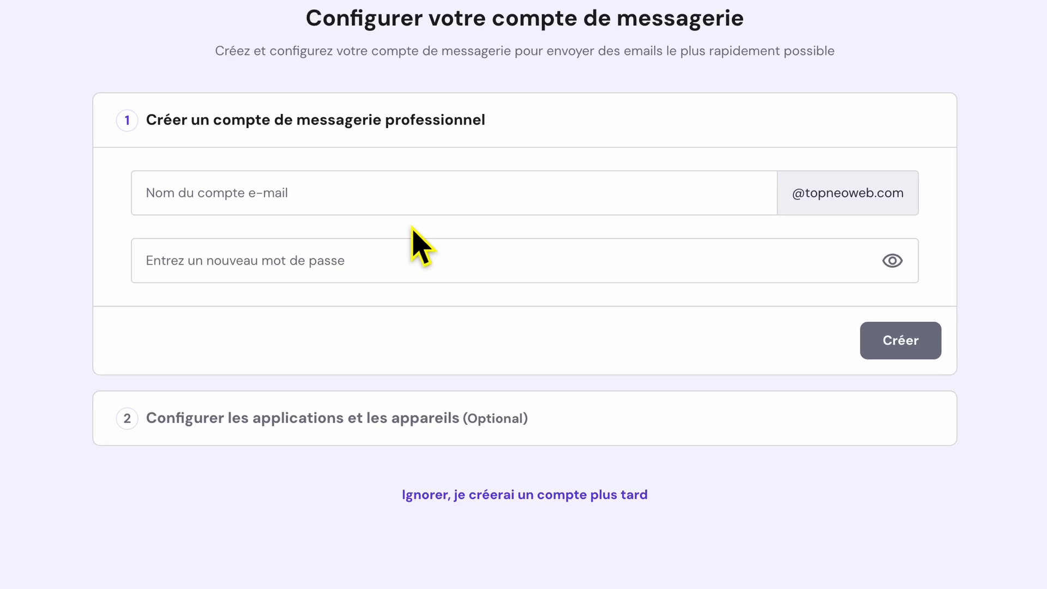
{"action": "left_click", "coordinate": [377, 200]}
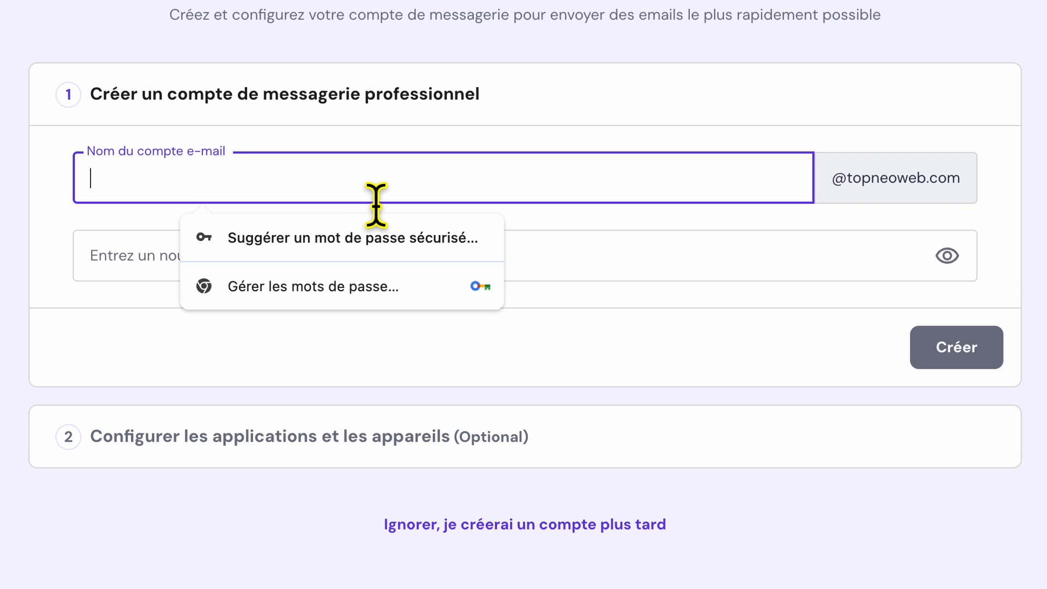
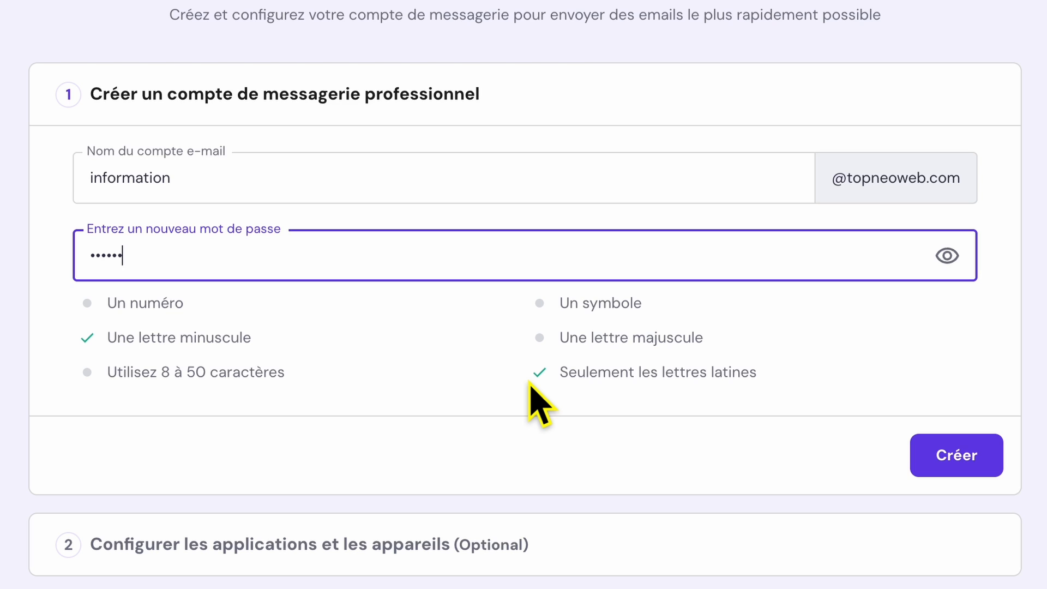
{"action": "type", "text": "••••••••••"}
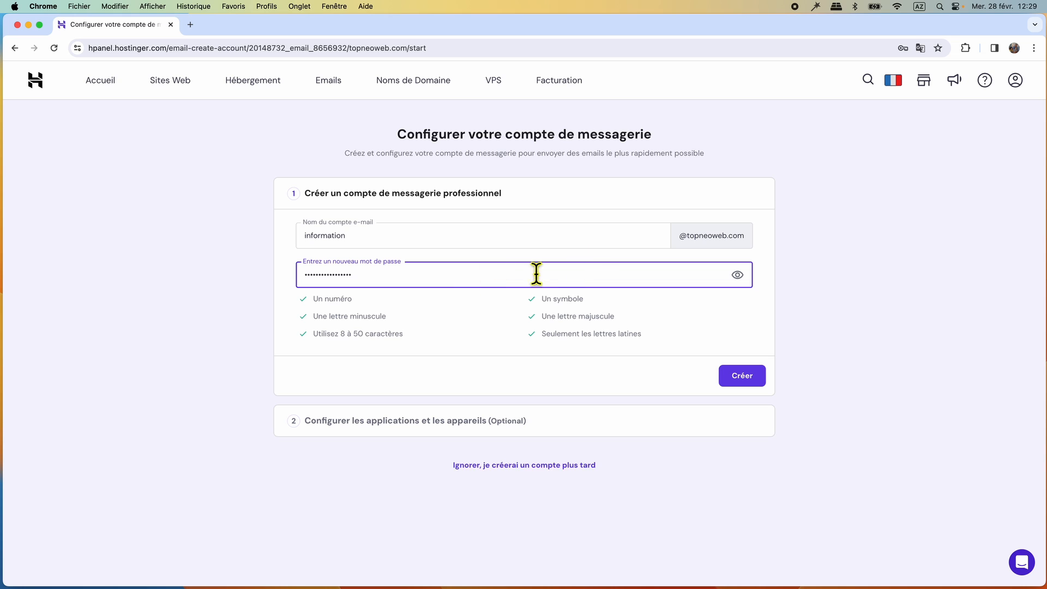
{"action": "left_click", "coordinate": [729, 382]}
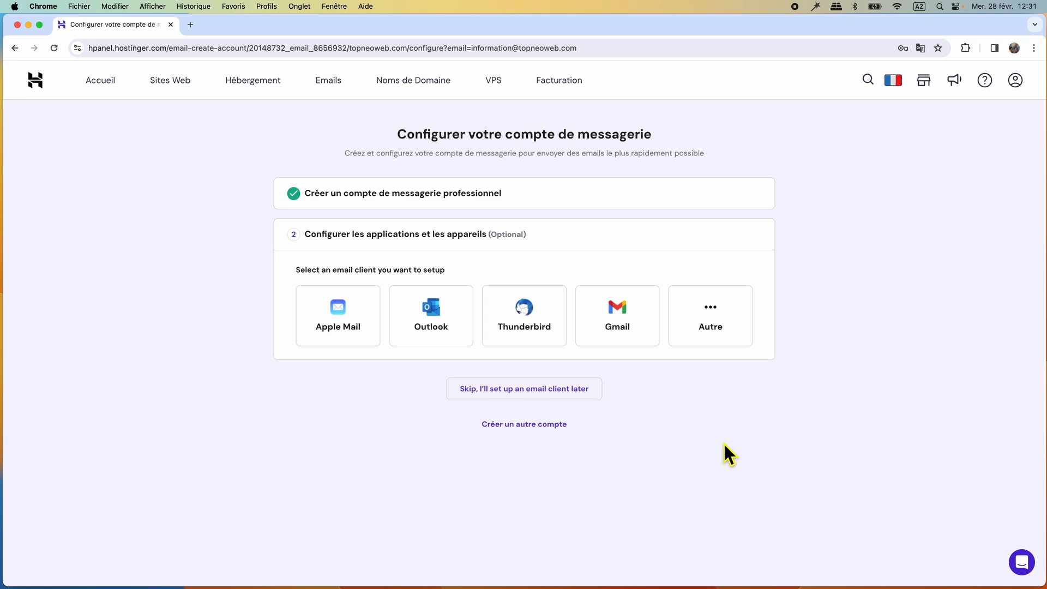
{"action": "left_click", "coordinate": [334, 83]}
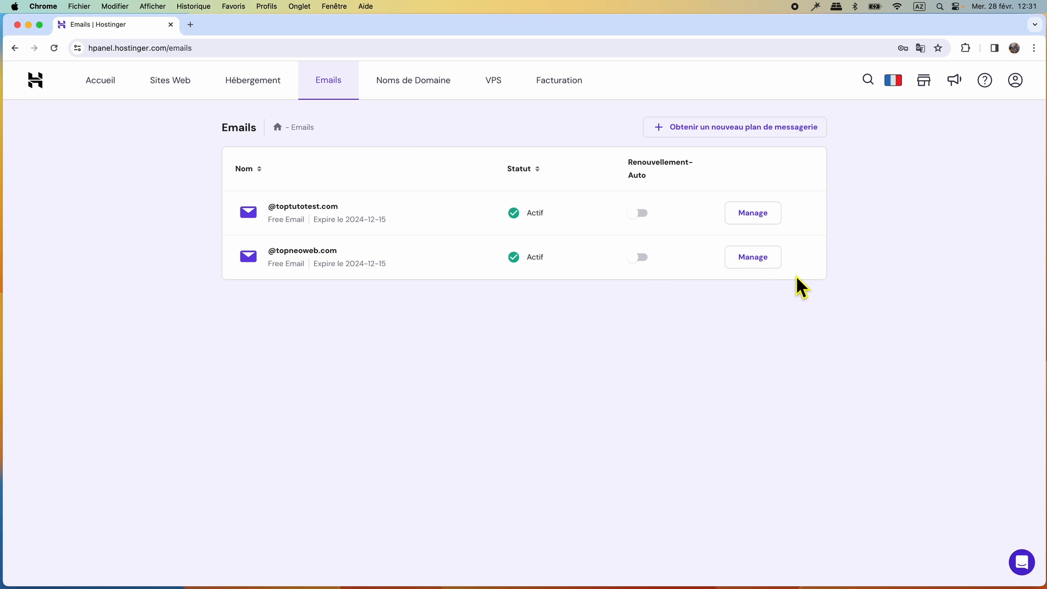
{"action": "left_click", "coordinate": [758, 261]}
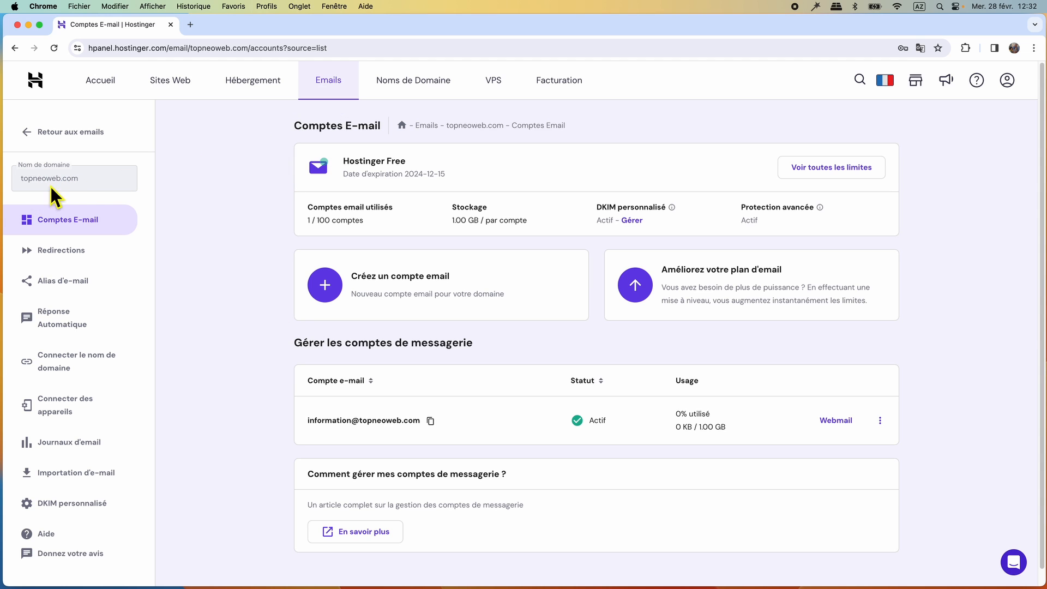
{"action": "left_click", "coordinate": [61, 410]}
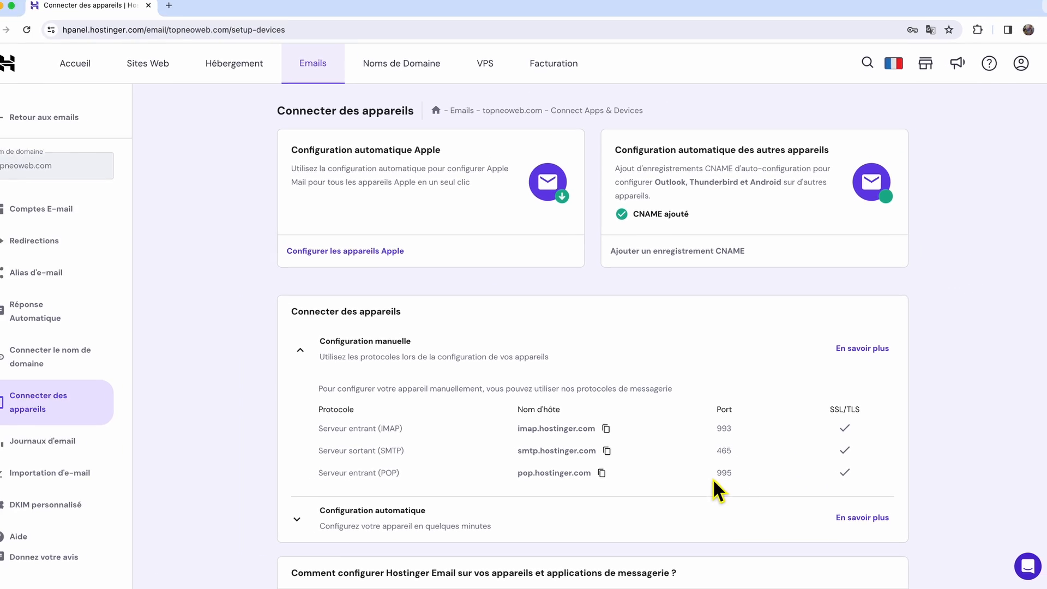
{"action": "left_click", "coordinate": [22, 210]}
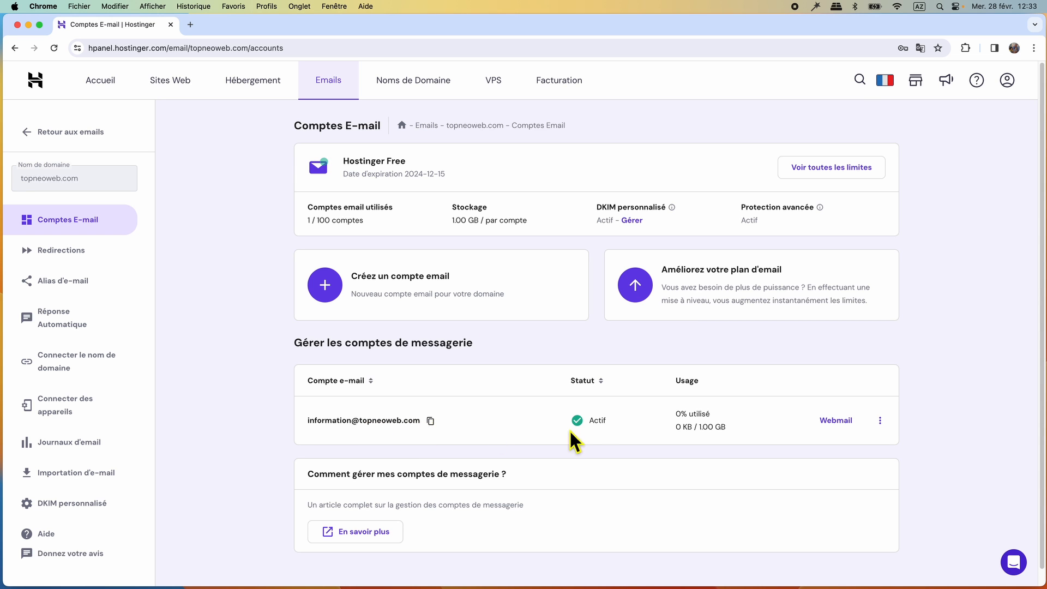
{"action": "mouse_move", "coordinate": [699, 430]}
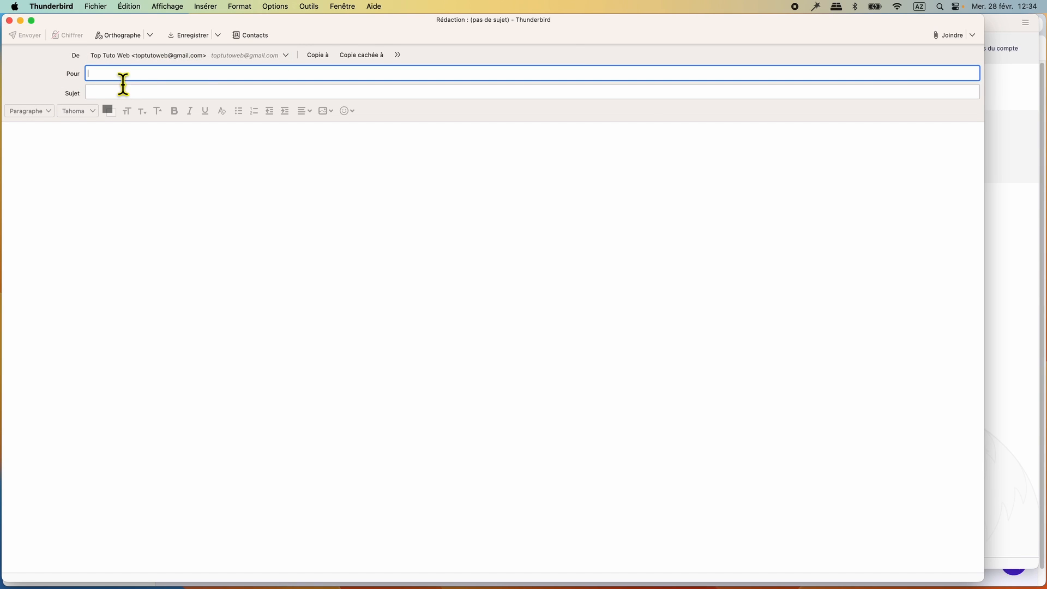
- Address the draft to the new mailbox with subject 'essai envoi' and body 'petit texte'
{"action": "key", "text": "super+v"}
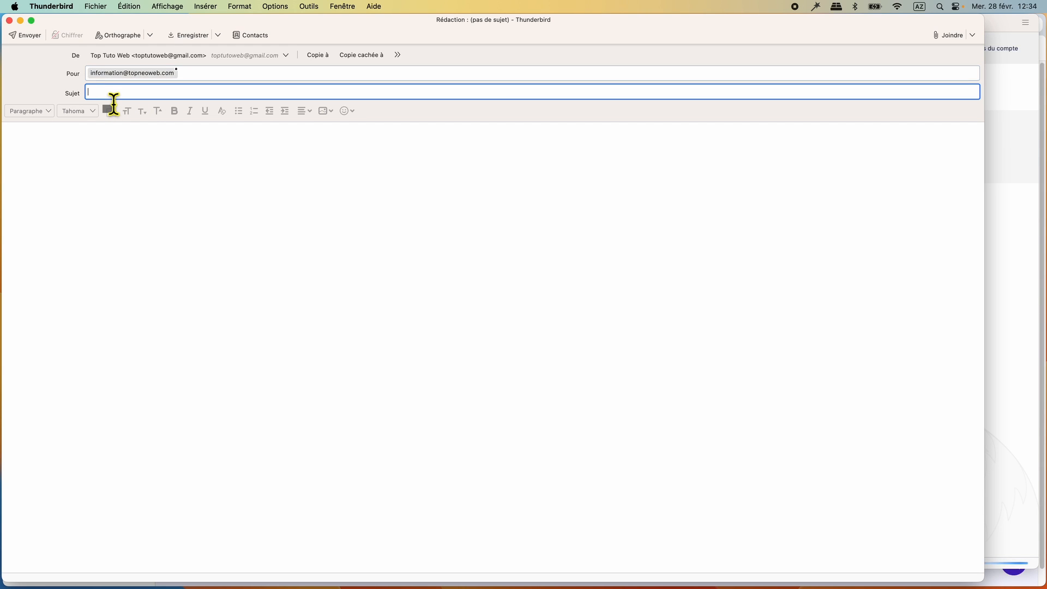
{"action": "key", "text": "Tab"}
{"action": "type", "text": "essai envoi"}
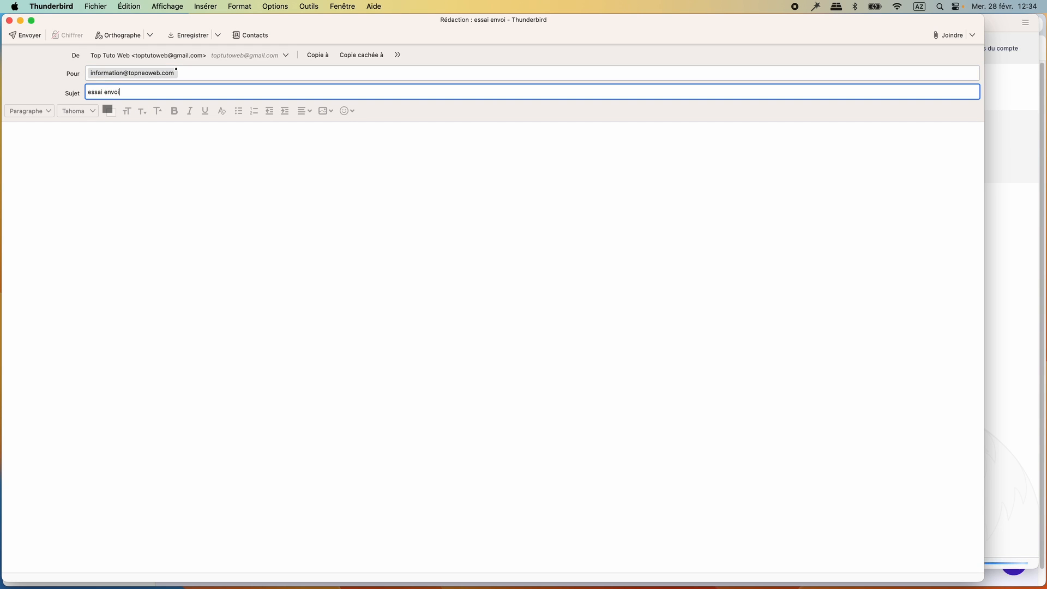
{"action": "left_click", "coordinate": [89, 154]}
{"action": "type", "text": "petit texte"}
{"action": "key", "text": "Return"}
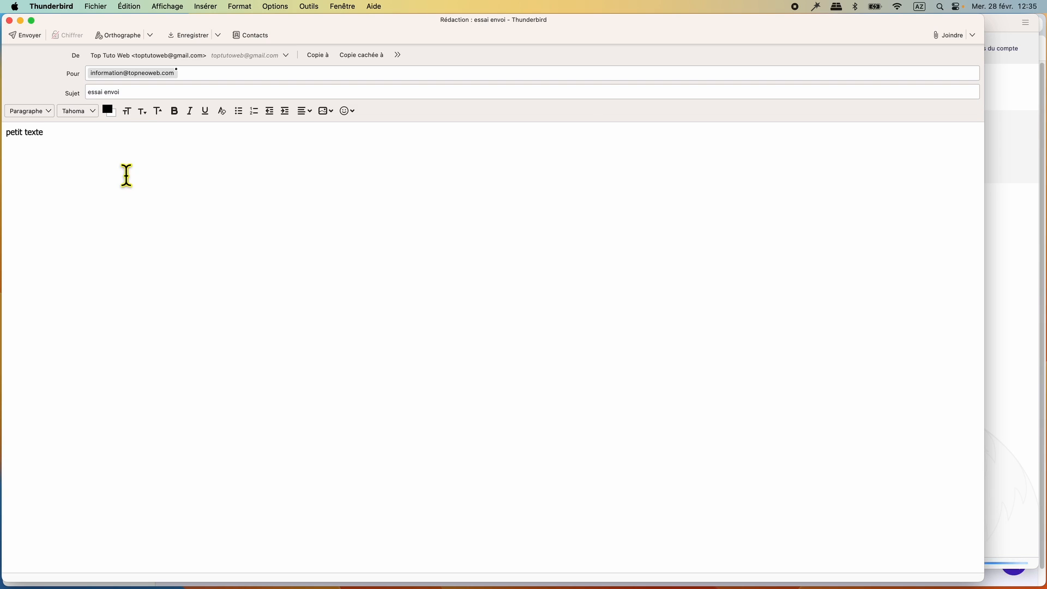
{"action": "left_click", "coordinate": [210, 12]}
- Insert the thumbnail JPG into the message body at a custom width of 800 (800 × 450)
{"action": "left_click", "coordinate": [208, 24]}
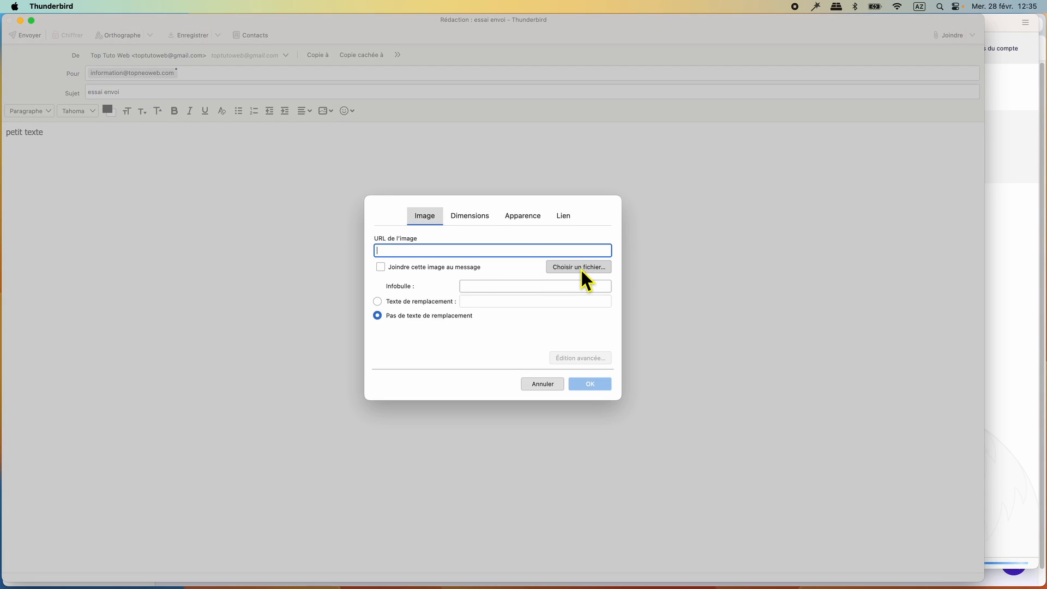
{"action": "left_click", "coordinate": [580, 268]}
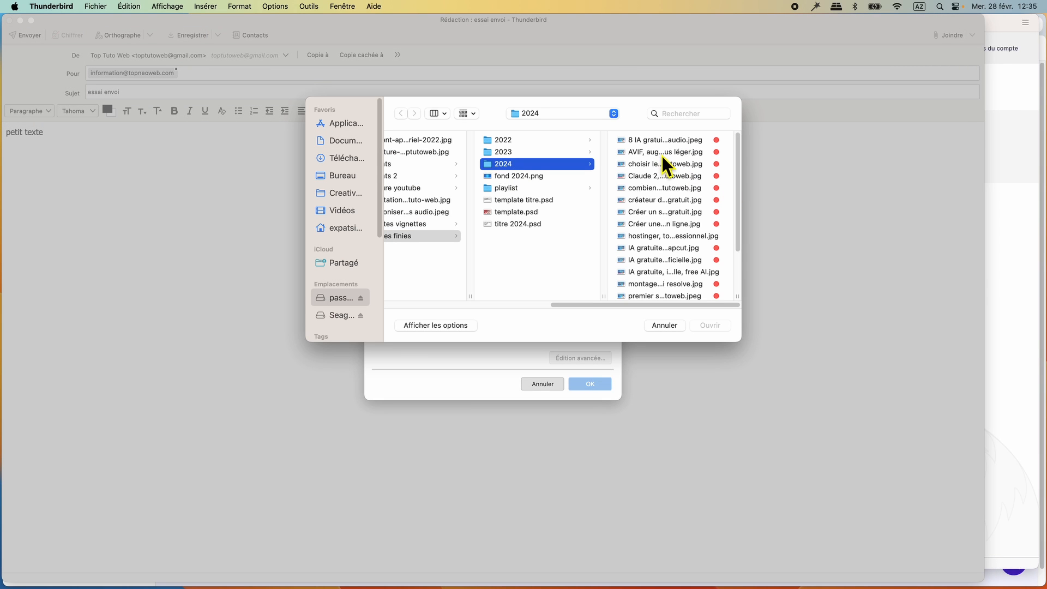
{"action": "left_click", "coordinate": [657, 273]}
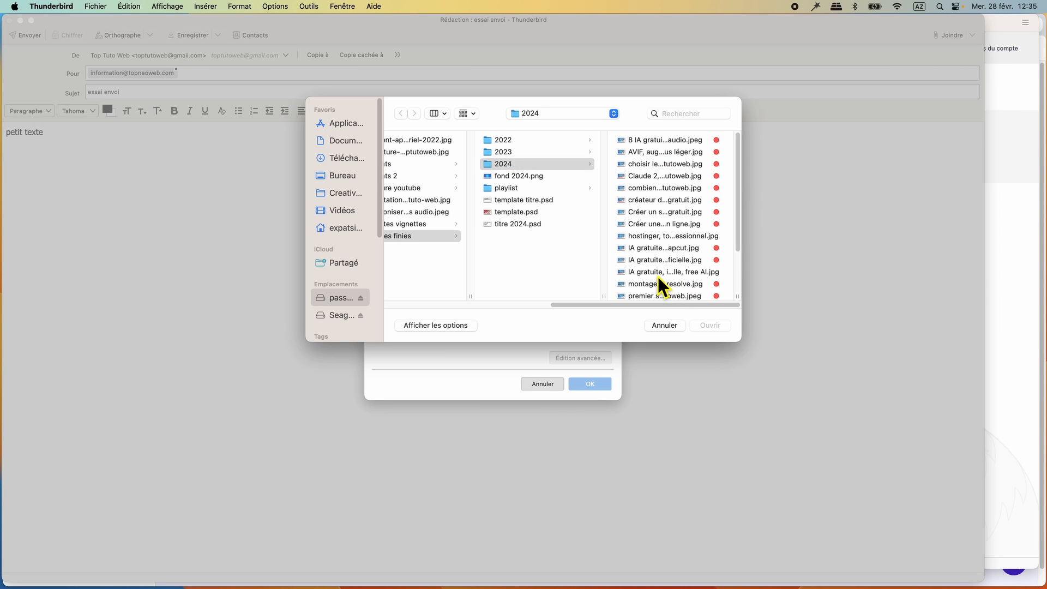
{"action": "left_click", "coordinate": [714, 326]}
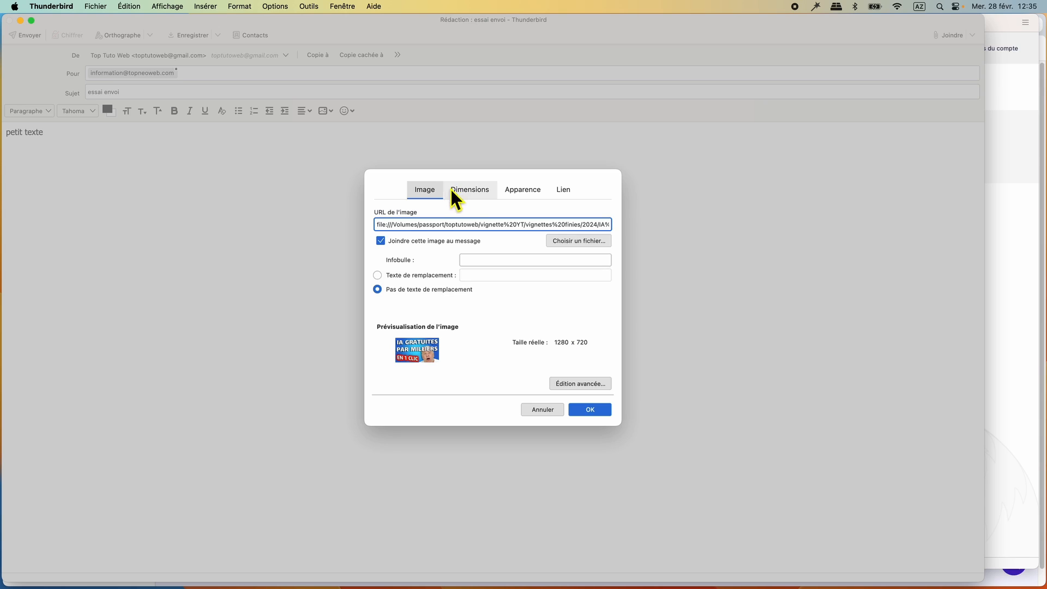
{"action": "left_click", "coordinate": [465, 196]}
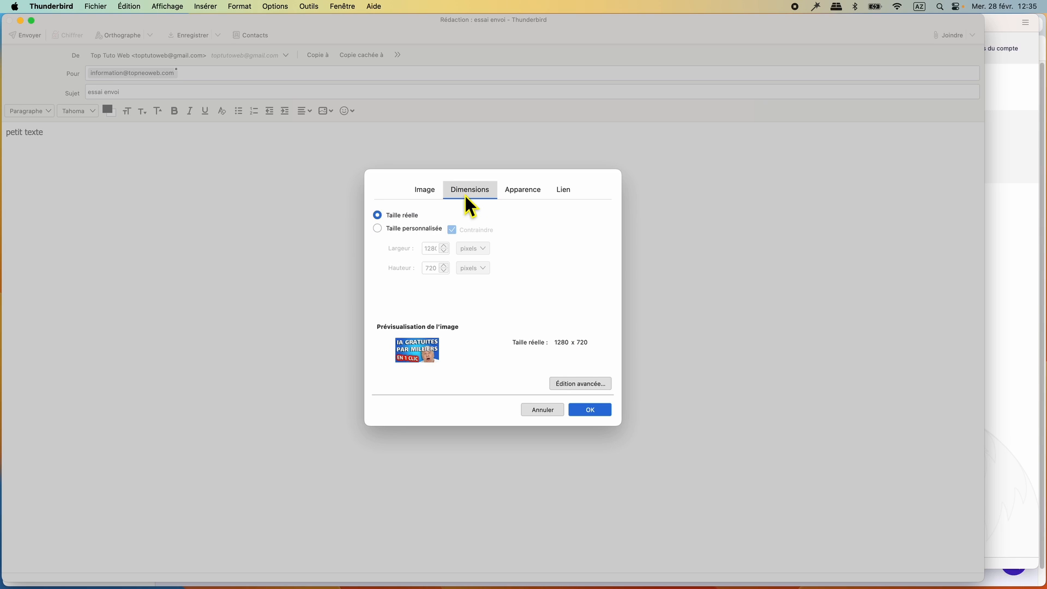
{"action": "left_click", "coordinate": [377, 228]}
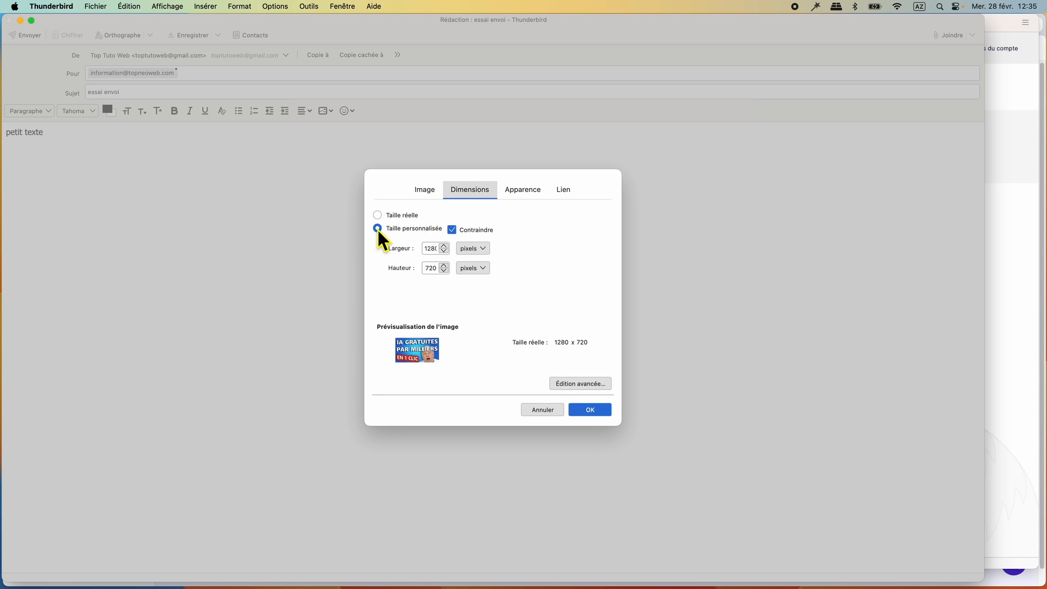
{"action": "double_click", "coordinate": [431, 249]}
{"action": "type", "text": "800"}
{"action": "left_click", "coordinate": [591, 410]}
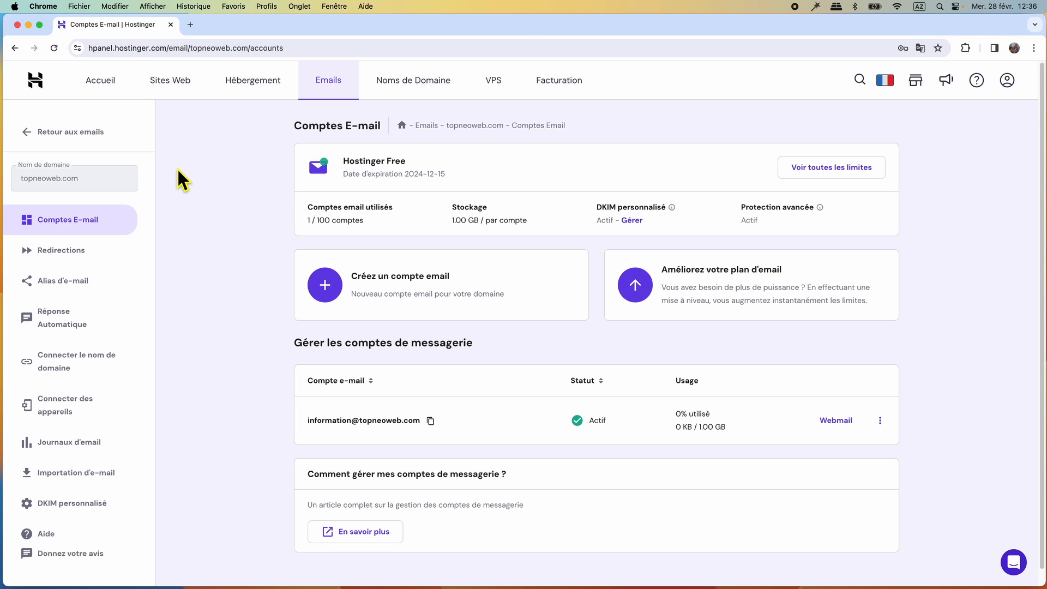
{"action": "left_click", "coordinate": [56, 48]}
- Log in to the new mailbox's Webmail using the password saved in Chrome
{"action": "left_click", "coordinate": [825, 425]}
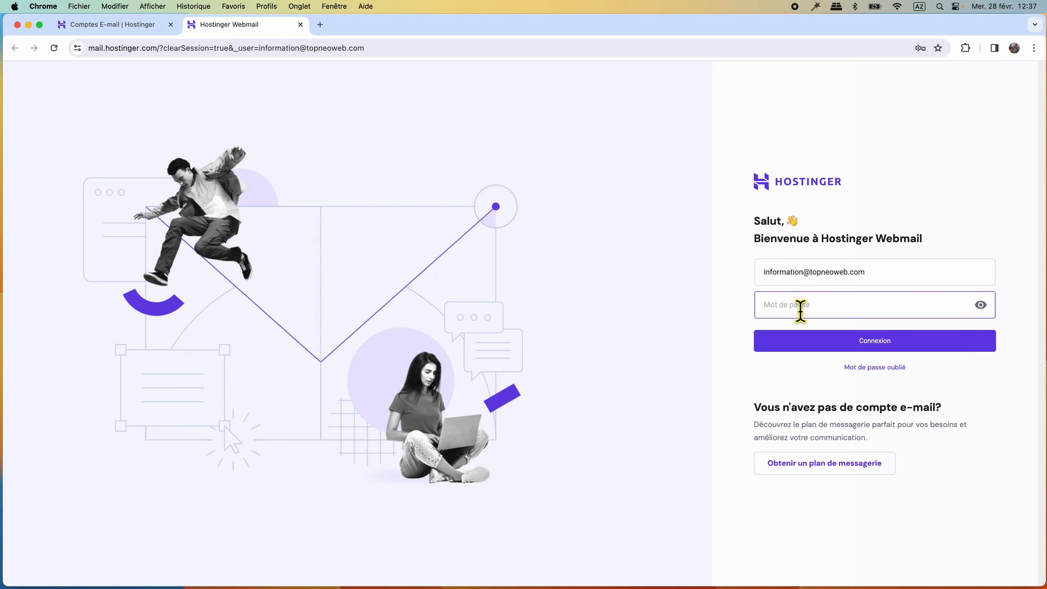
{"action": "left_click", "coordinate": [799, 314]}
{"action": "key", "text": "super+v"}
{"action": "left_click", "coordinate": [865, 345]}
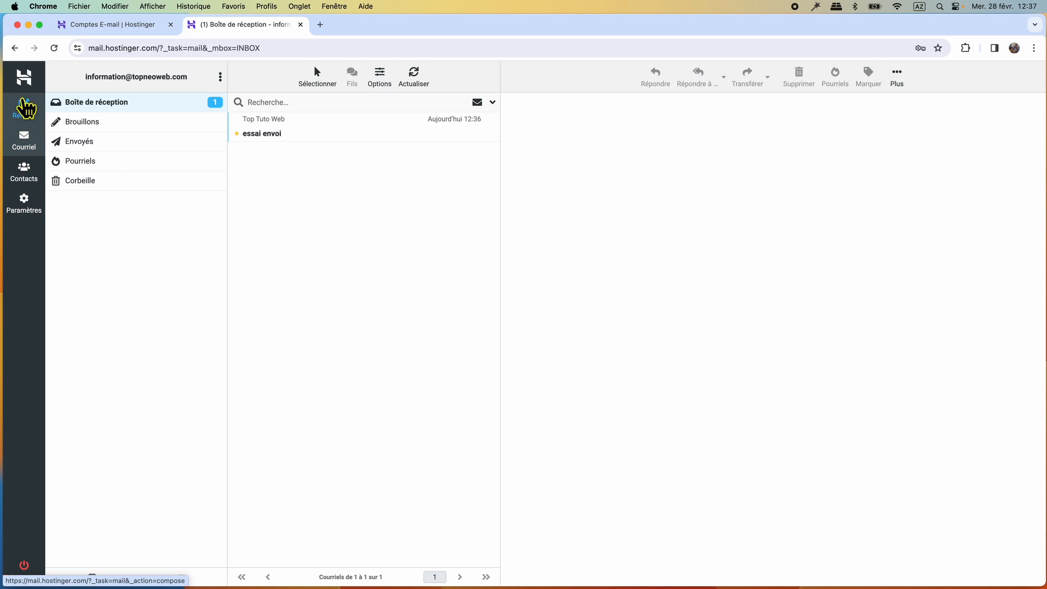
- Read the received 'essai envoi' message with its image, then close the webmail tab
{"action": "left_click", "coordinate": [262, 138]}
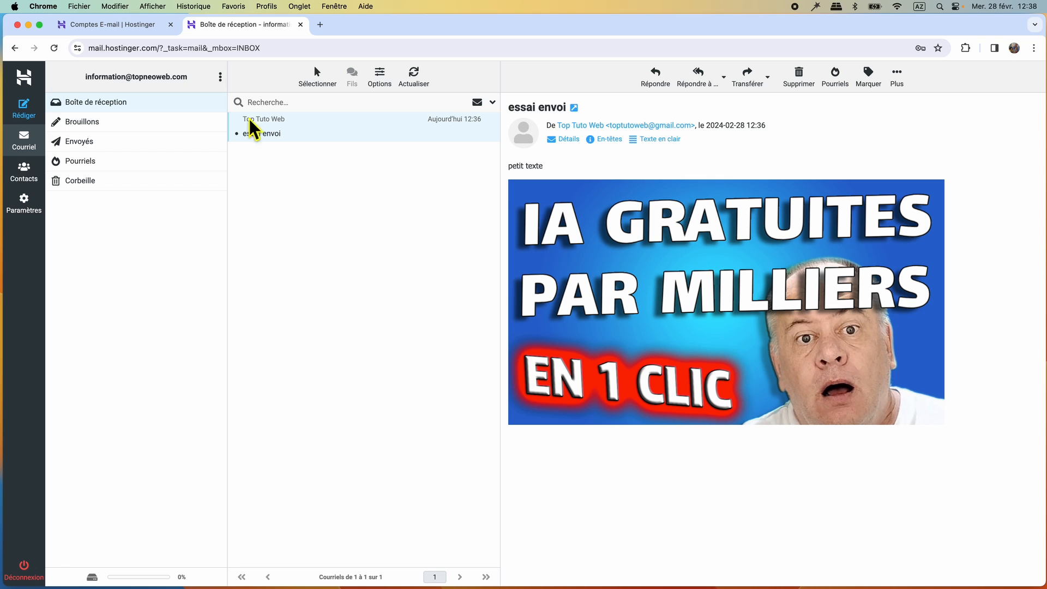
{"action": "left_click", "coordinate": [300, 24]}
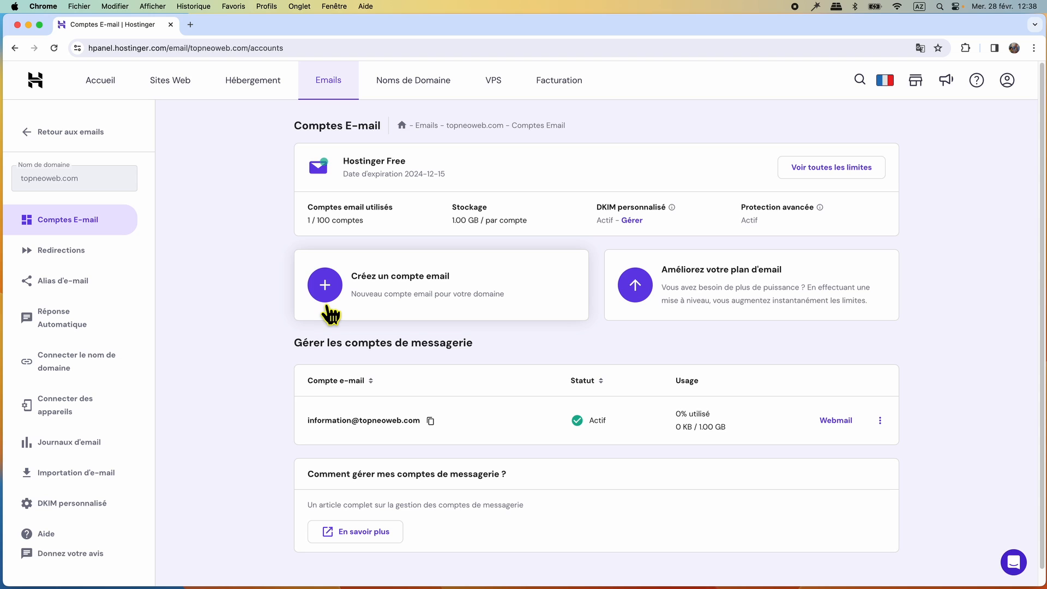
- Show toptutotest.com's device connection settings: IMAP 993, SMTP 465, POP 995
{"action": "left_click", "coordinate": [30, 132]}
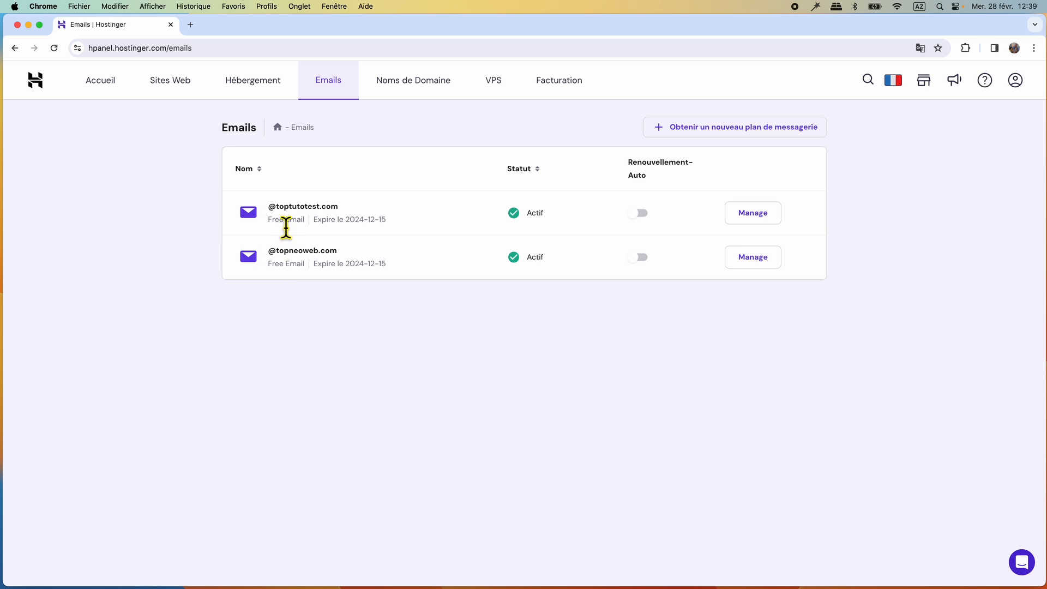
{"action": "left_click", "coordinate": [752, 213]}
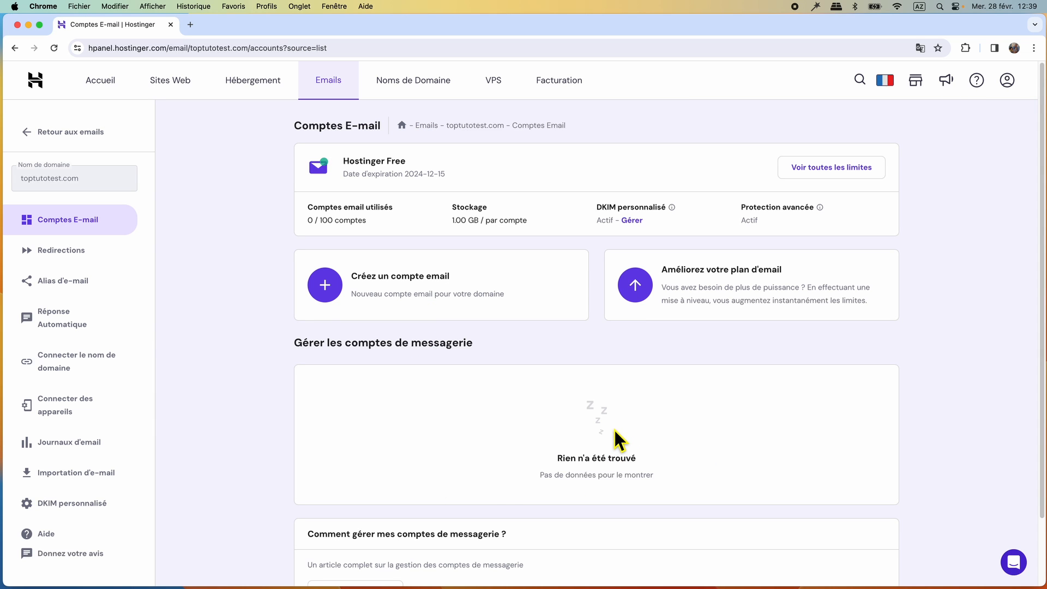
{"action": "left_click", "coordinate": [48, 415]}
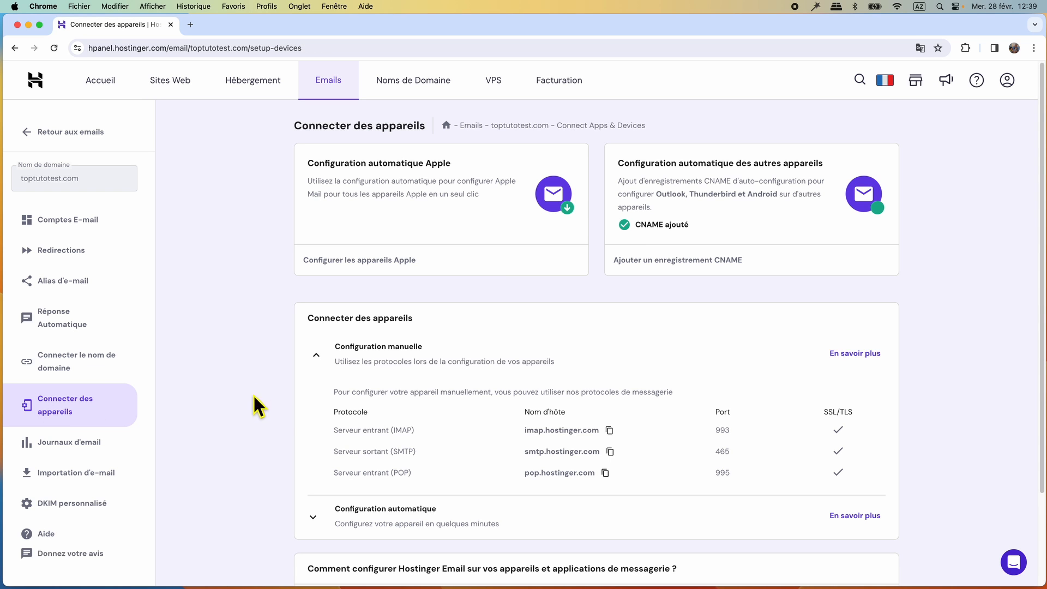